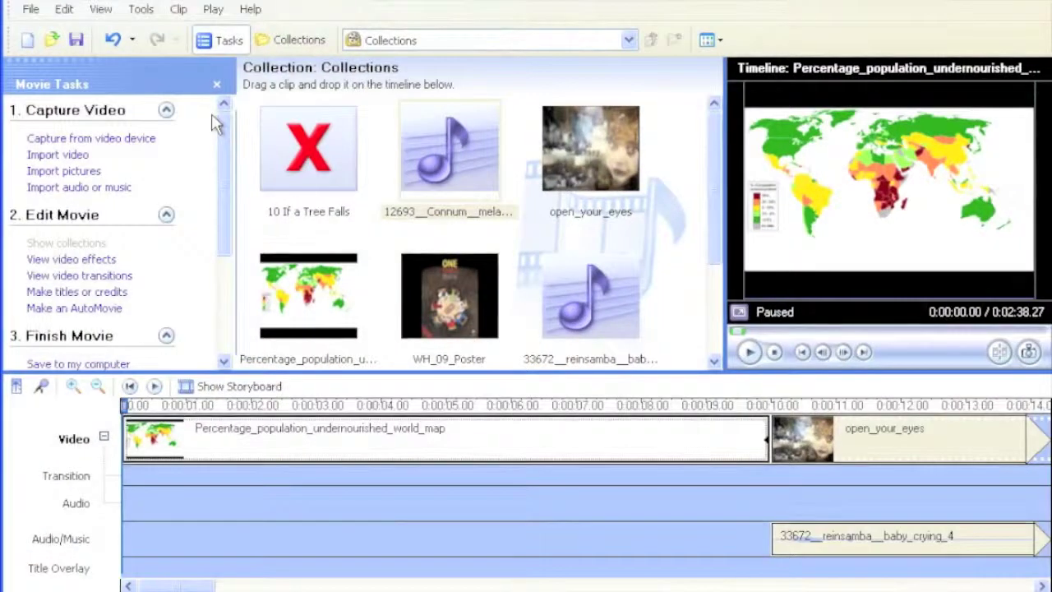
Step: Review the world map and open_your_eyes clips on the timeline in the preview
{"action": "left_click_drag", "start_coordinate": [206, 585], "coordinate": [303, 585]}
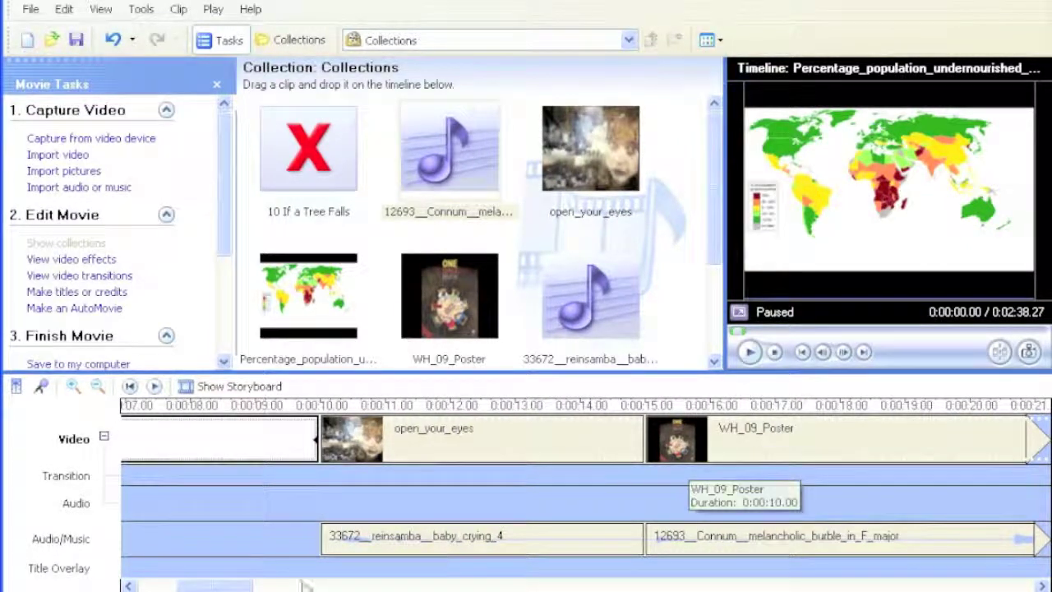
{"action": "left_click_drag", "start_coordinate": [197, 587], "coordinate": [161, 586]}
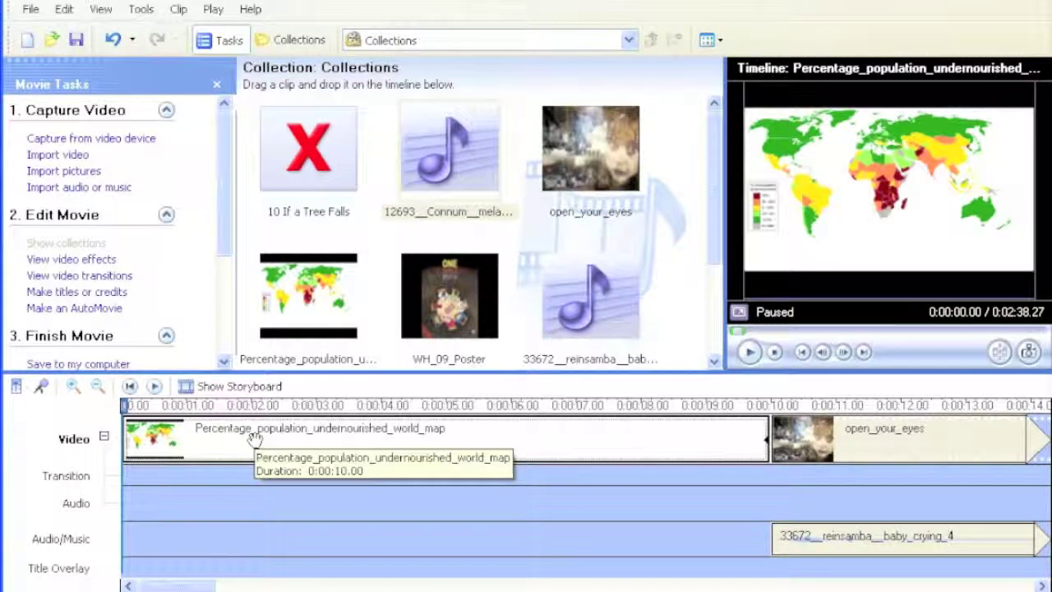
{"action": "left_click", "coordinate": [967, 454]}
{"action": "left_click", "coordinate": [654, 439]}
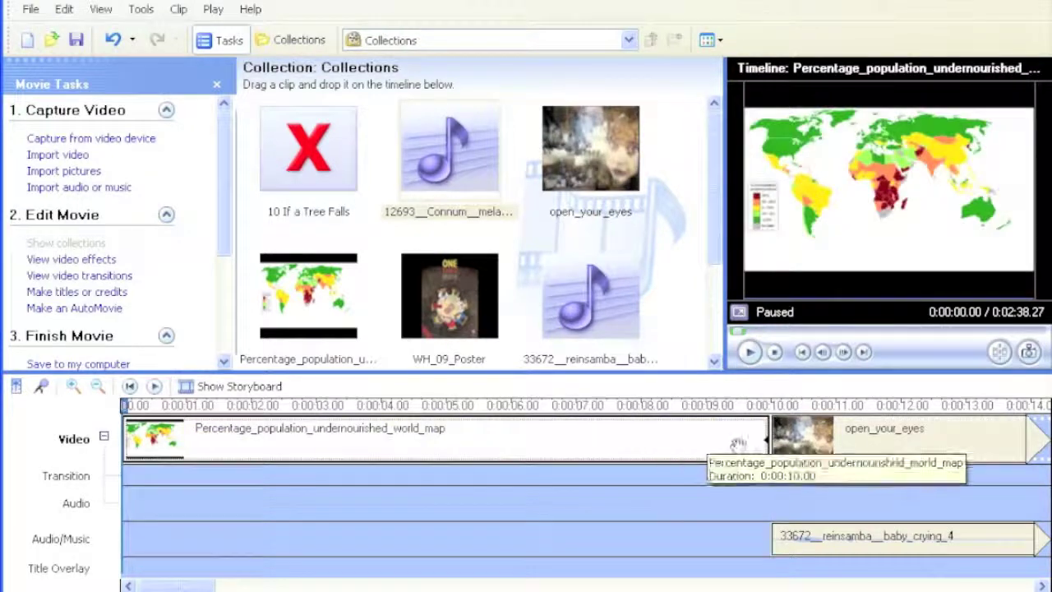
{"action": "left_click", "coordinate": [926, 448]}
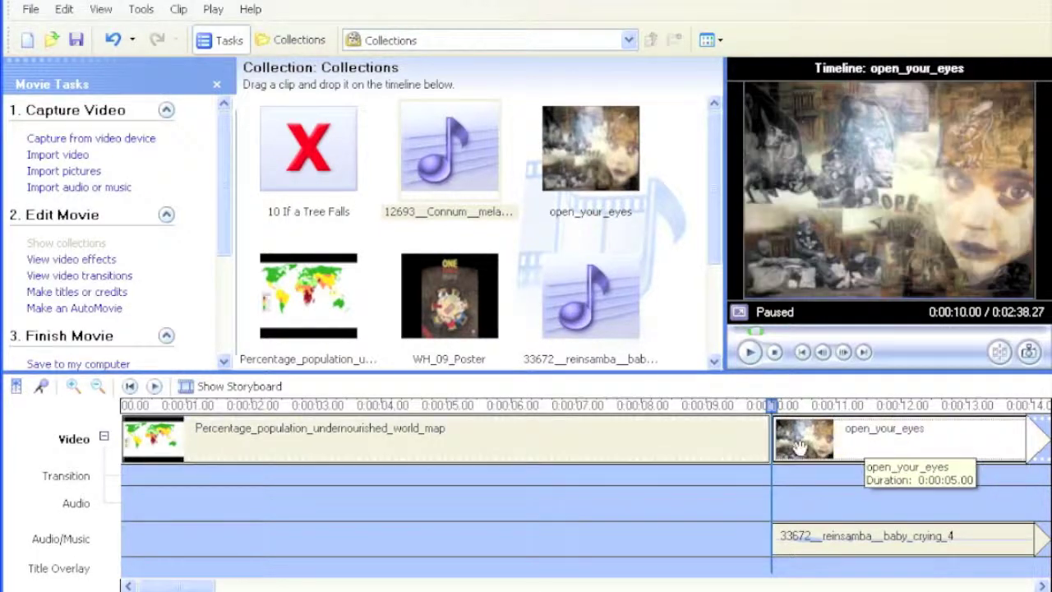
{"action": "left_click", "coordinate": [686, 449]}
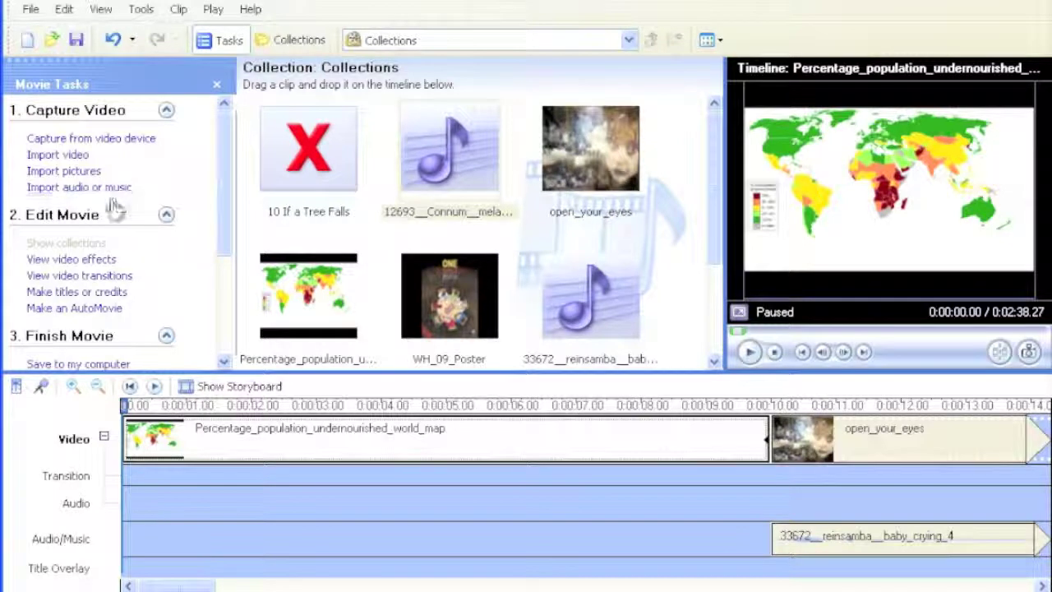
Step: Open Make titles or credits, previewing the open_your_eyes and world map clips again
{"action": "left_click", "coordinate": [82, 293]}
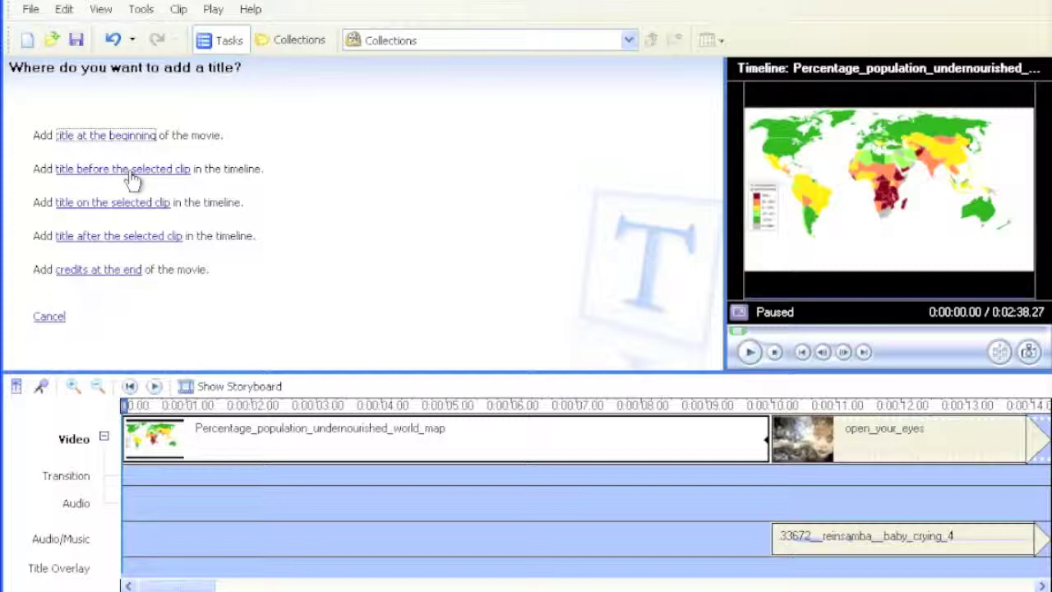
{"action": "left_click", "coordinate": [861, 444]}
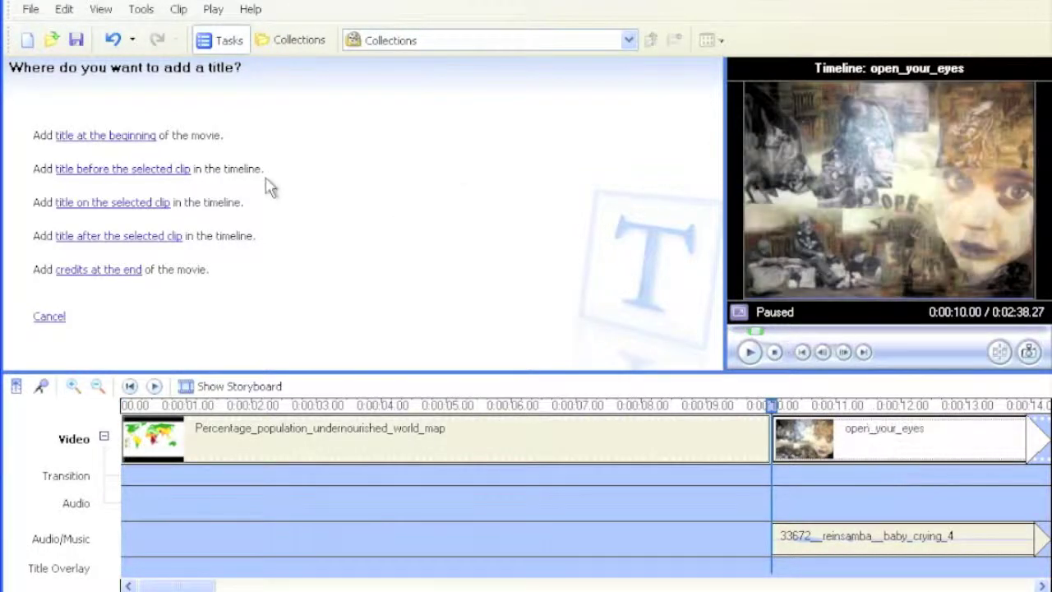
{"action": "left_click", "coordinate": [246, 444]}
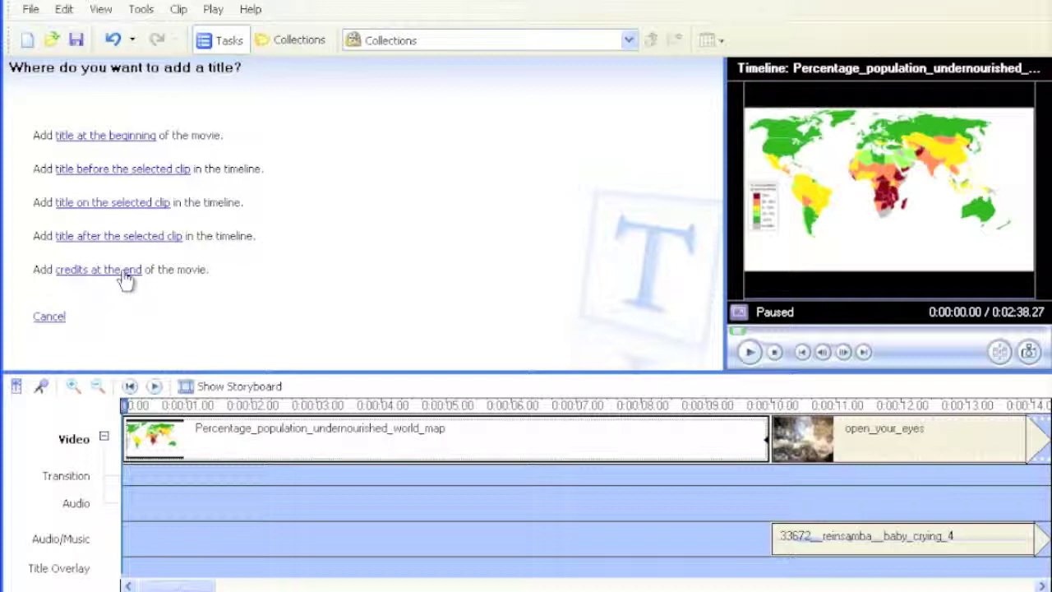
Step: Add a title at the beginning reading 'World Hunger' and scroll down to More options
{"action": "left_click", "coordinate": [130, 137]}
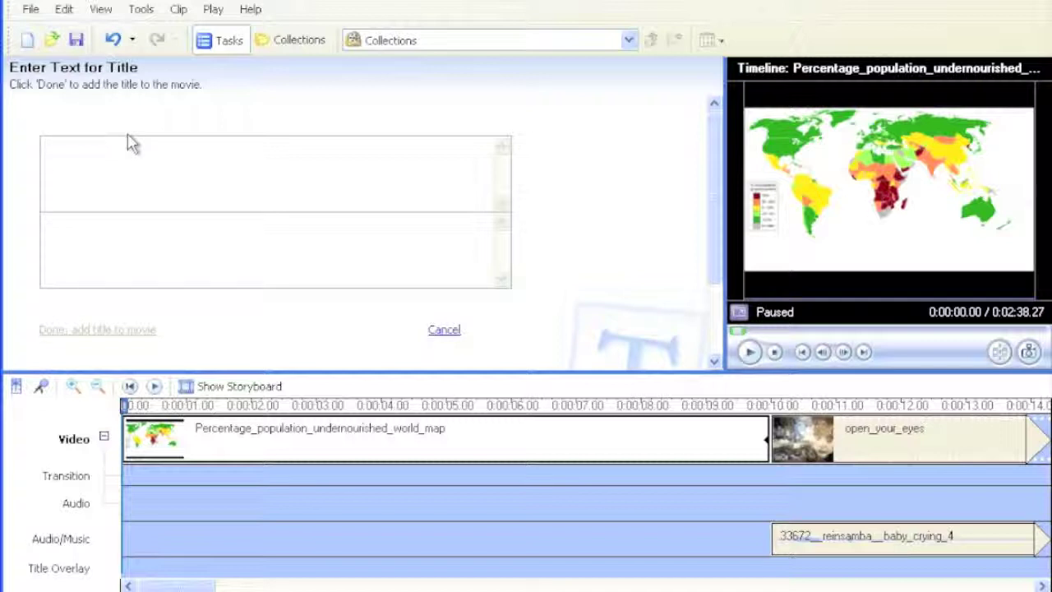
{"action": "type", "text": "World Hunger"}
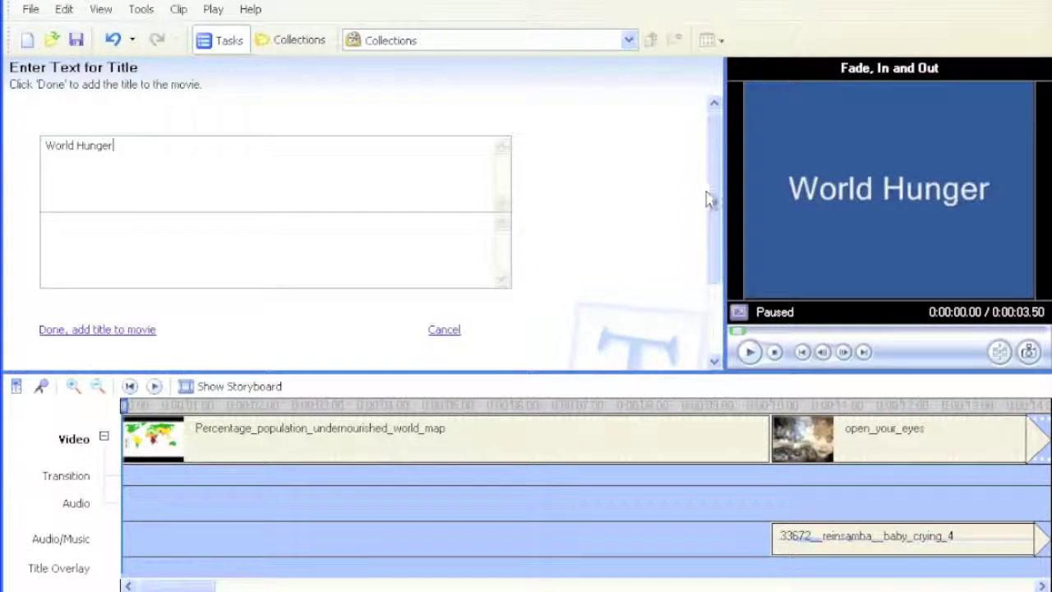
{"action": "left_click_drag", "start_coordinate": [707, 195], "coordinate": [711, 230]}
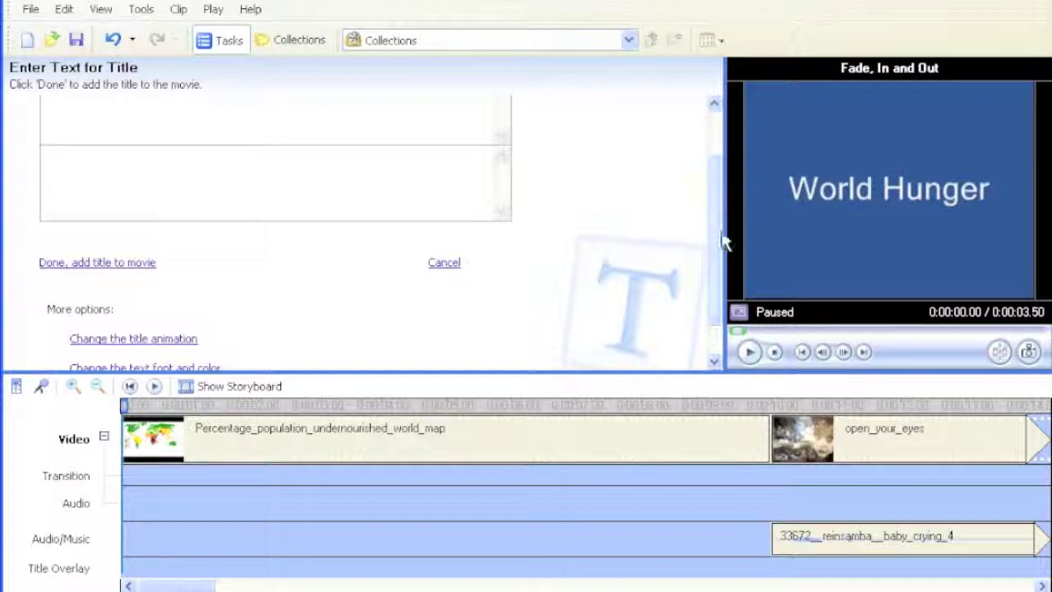
{"action": "left_click_drag", "start_coordinate": [721, 240], "coordinate": [722, 274]}
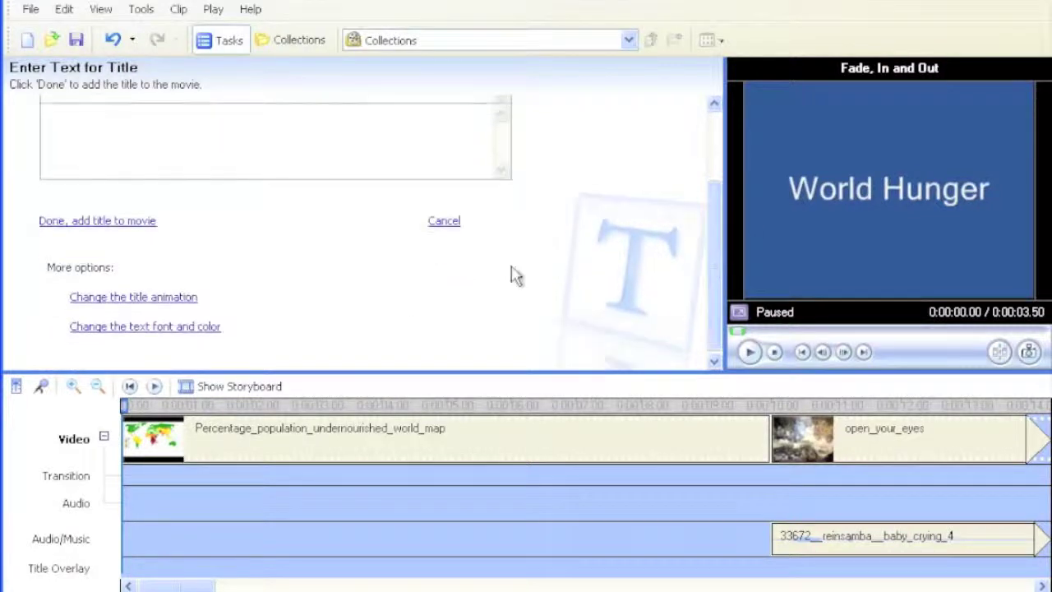
{"action": "left_click", "coordinate": [151, 303]}
Step: Change the World Hunger title's animation to Fade, Wipe
{"action": "left_click", "coordinate": [294, 224]}
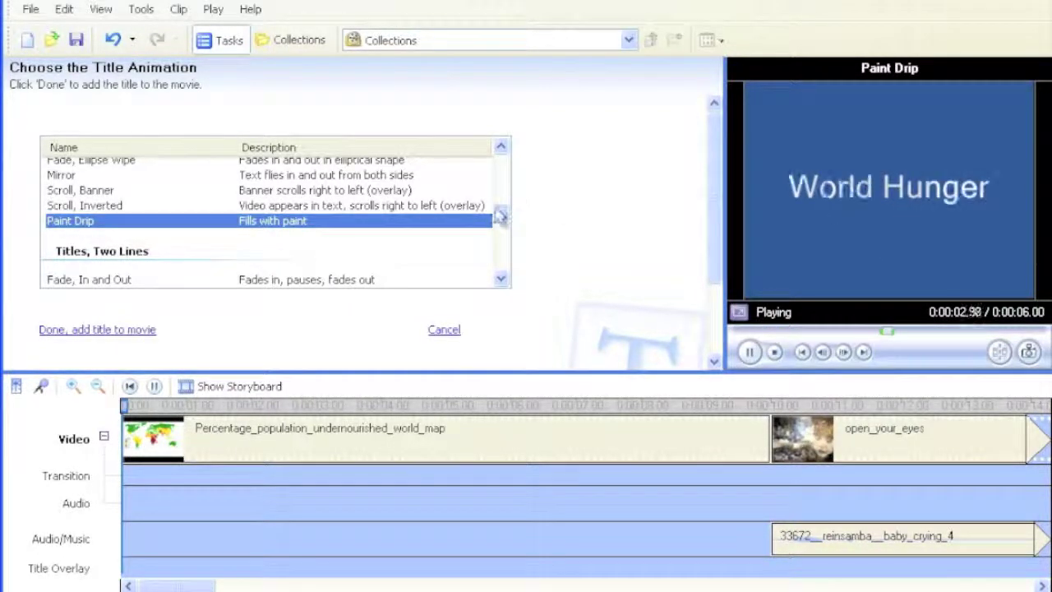
{"action": "left_click_drag", "start_coordinate": [500, 215], "coordinate": [499, 206]}
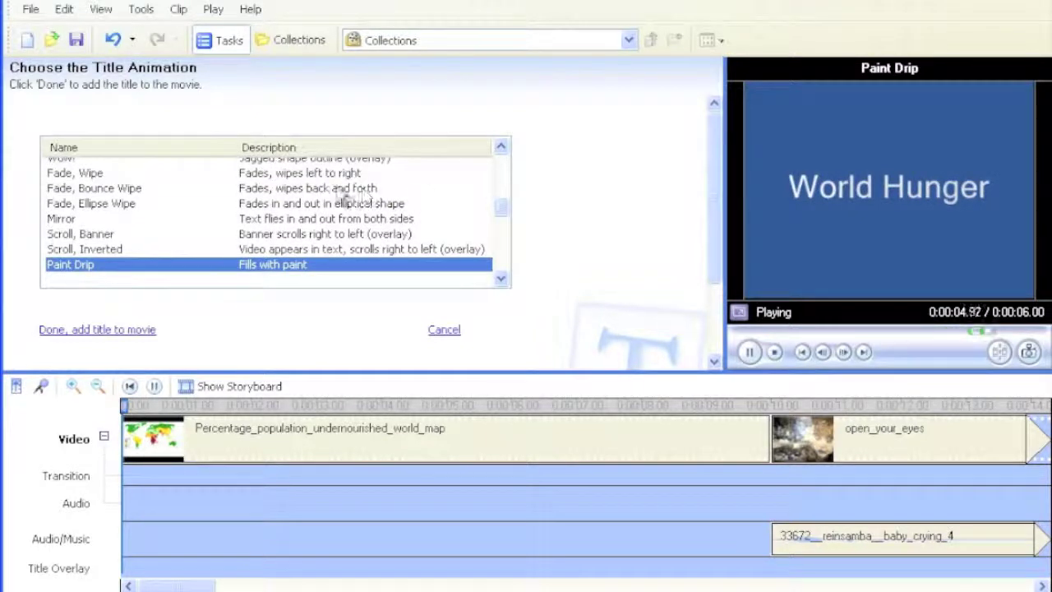
{"action": "left_click", "coordinate": [335, 179]}
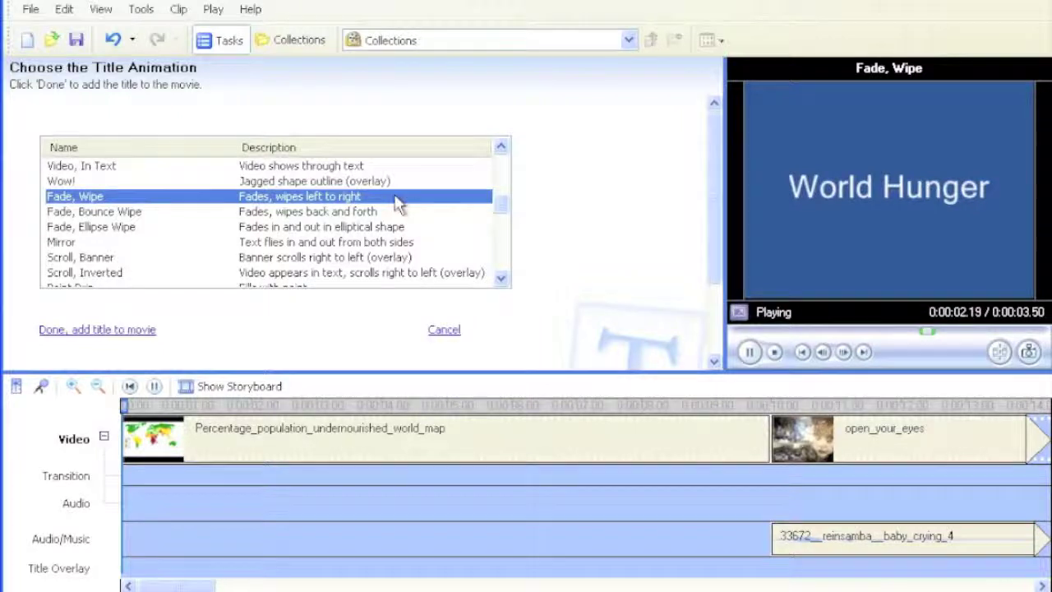
{"action": "left_click_drag", "start_coordinate": [712, 258], "coordinate": [716, 293]}
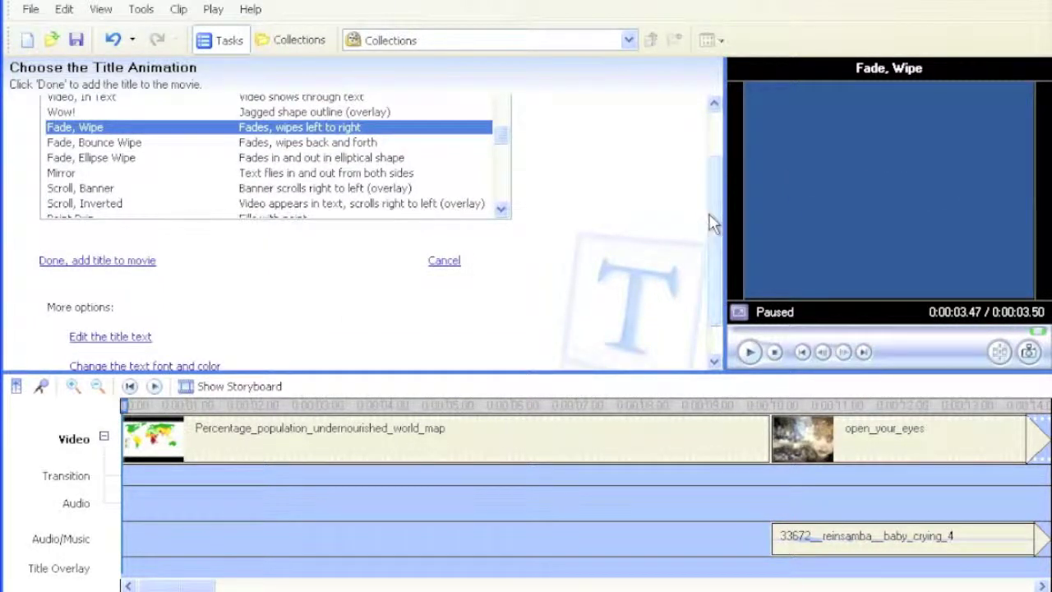
{"action": "left_click_drag", "start_coordinate": [712, 222], "coordinate": [712, 246]}
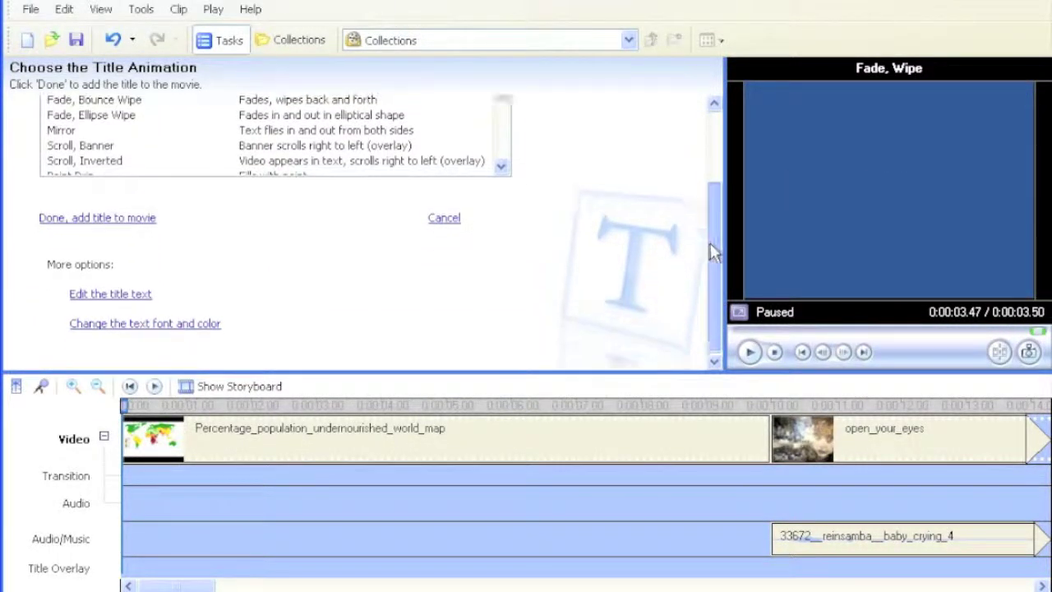
{"action": "left_click", "coordinate": [162, 323]}
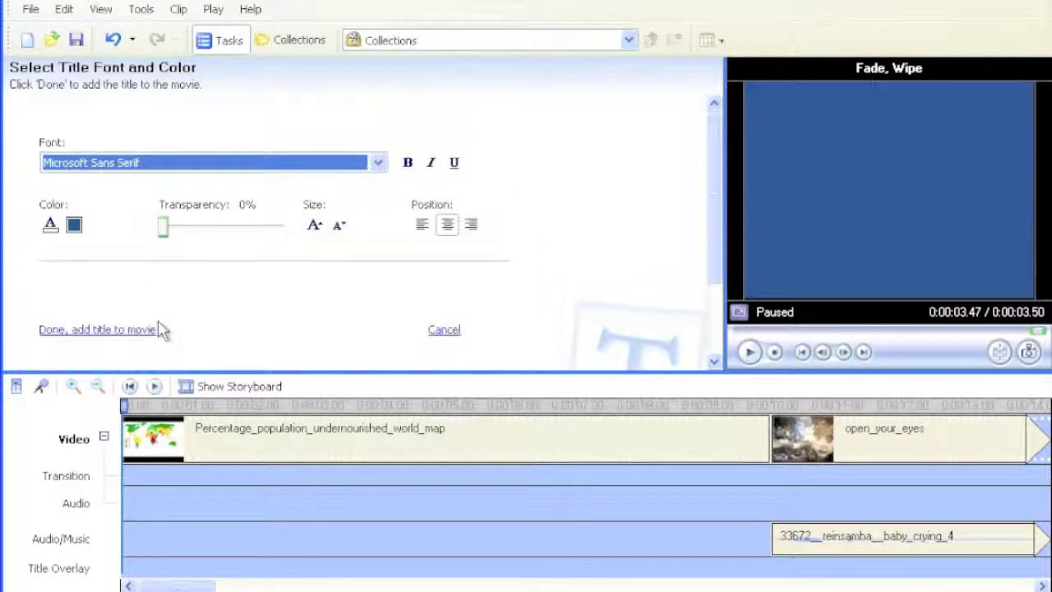
Step: Give the title a black background and yellow text colour
{"action": "left_click", "coordinate": [75, 228]}
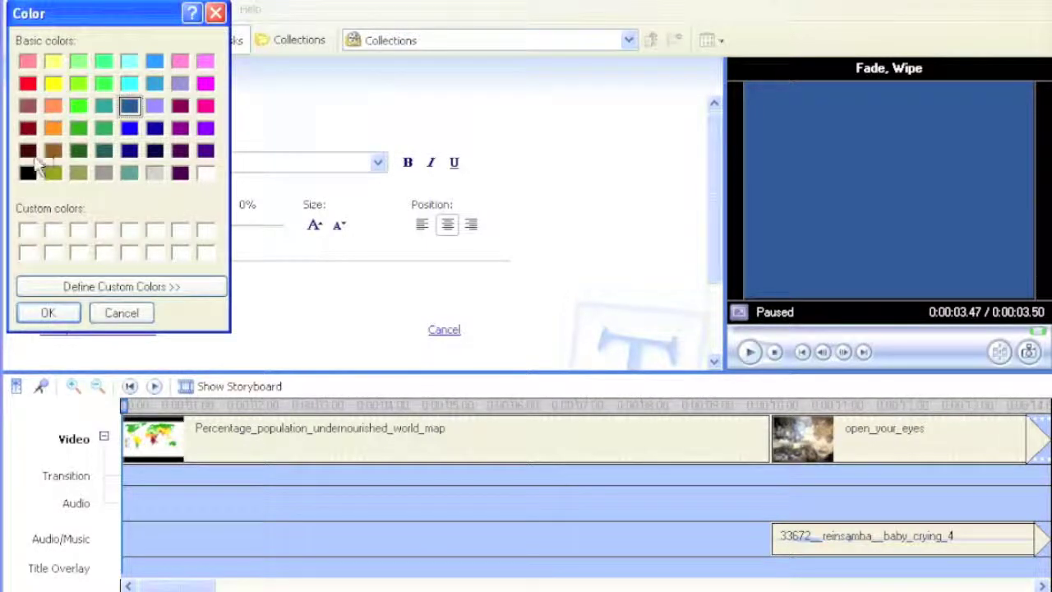
{"action": "left_click", "coordinate": [28, 173]}
{"action": "left_click", "coordinate": [48, 312]}
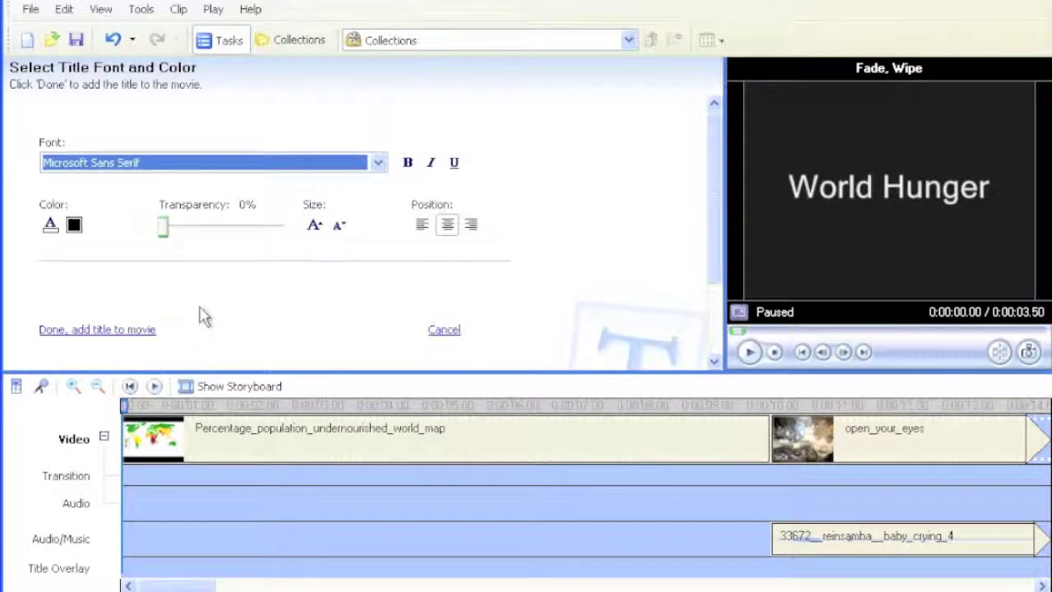
{"action": "left_click", "coordinate": [50, 225]}
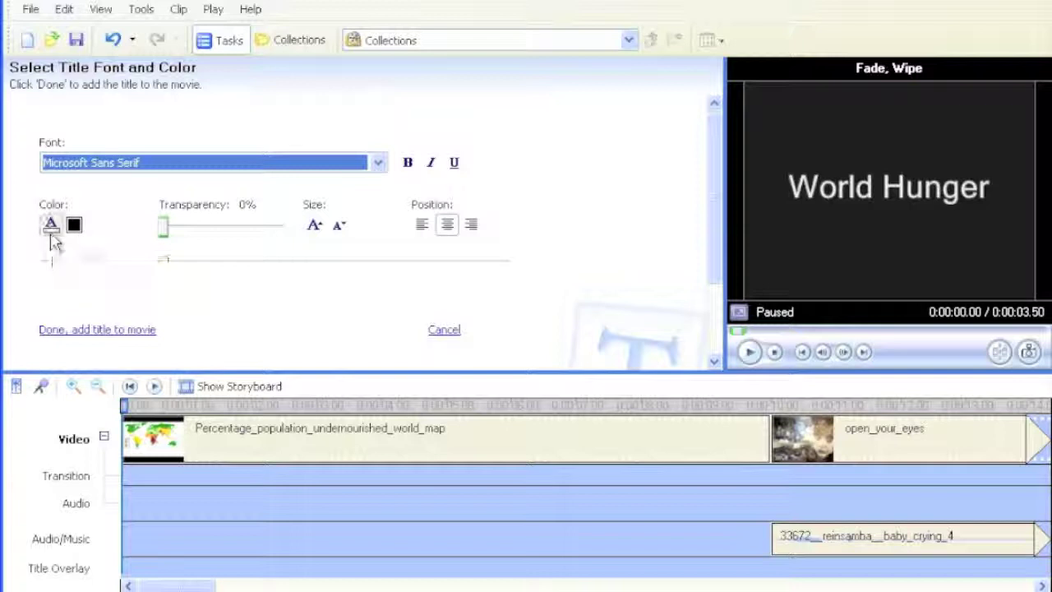
{"action": "left_click", "coordinate": [52, 83]}
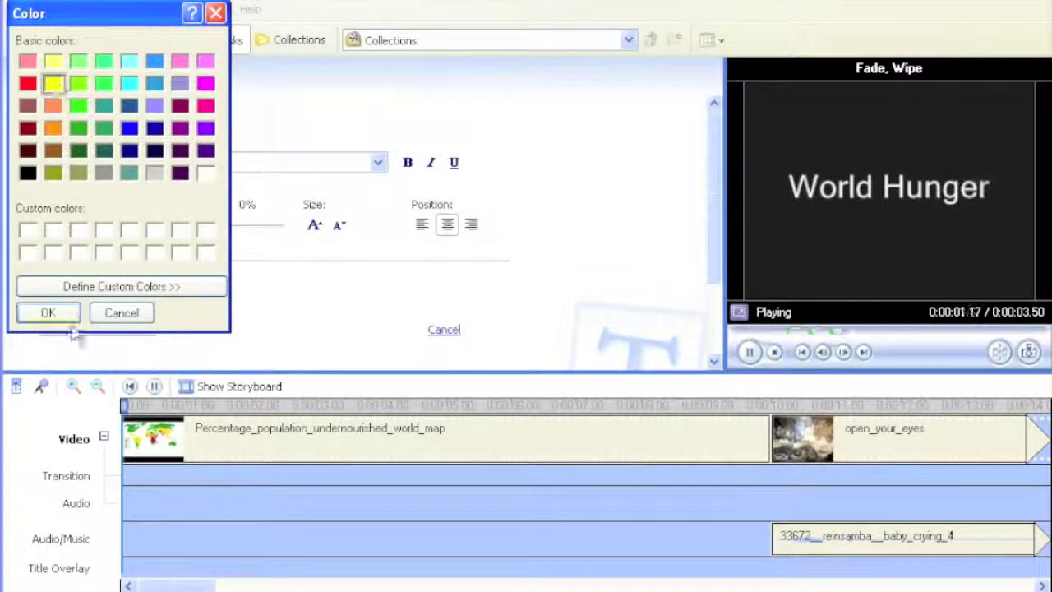
{"action": "left_click", "coordinate": [47, 312]}
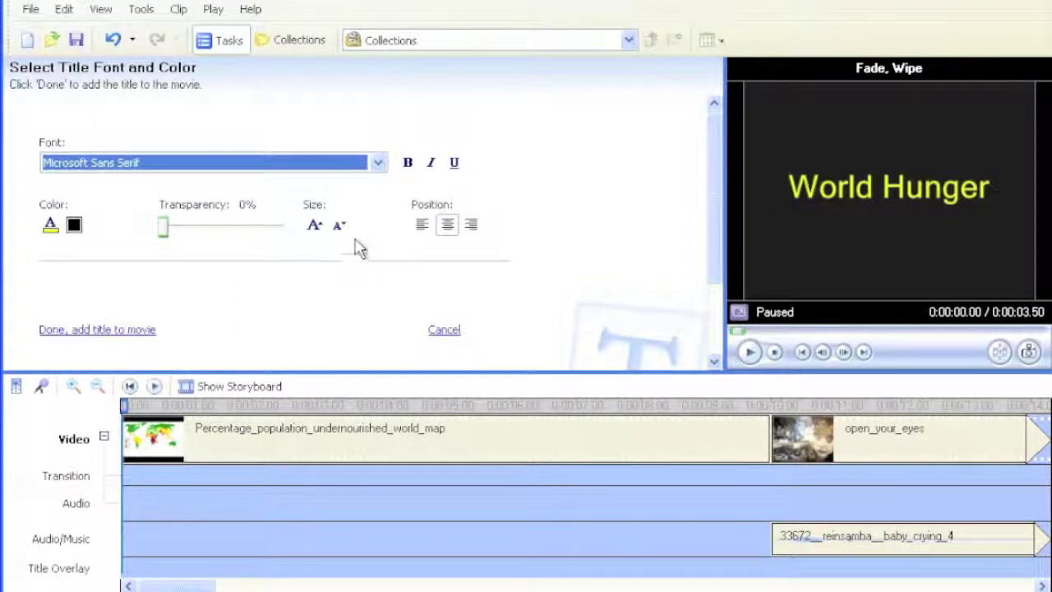
Step: Set the title font to Perpetua and keep the text centred after trying left and right alignment
{"action": "left_click", "coordinate": [212, 167]}
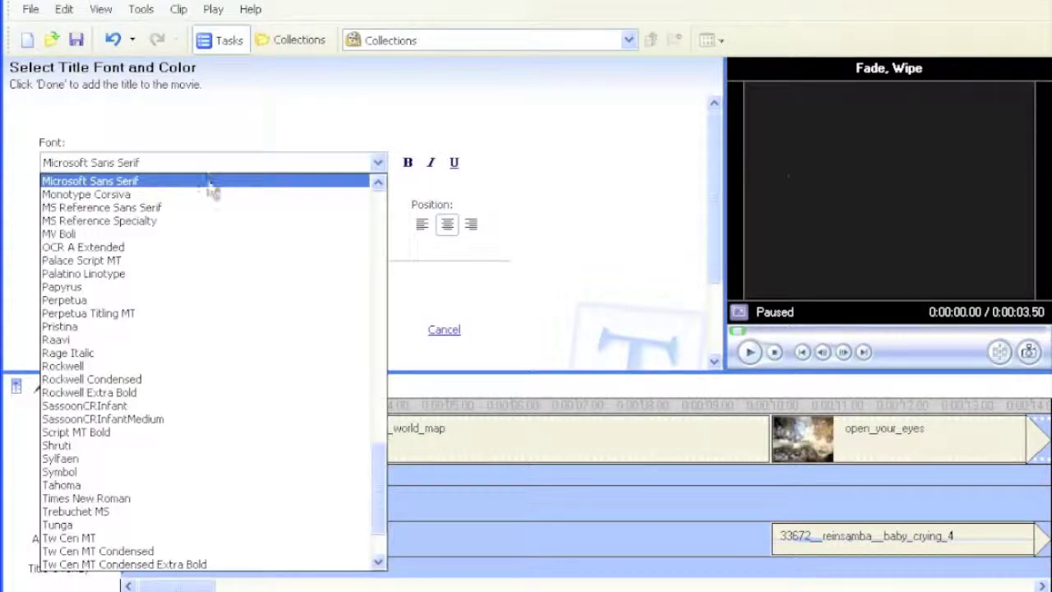
{"action": "left_click", "coordinate": [206, 300]}
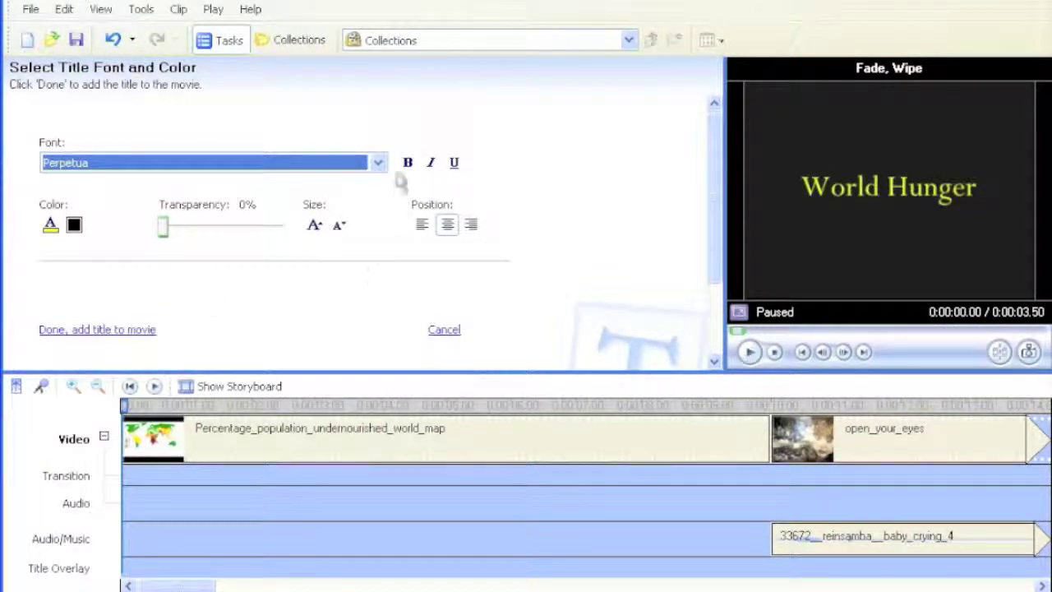
{"action": "left_click", "coordinate": [424, 226]}
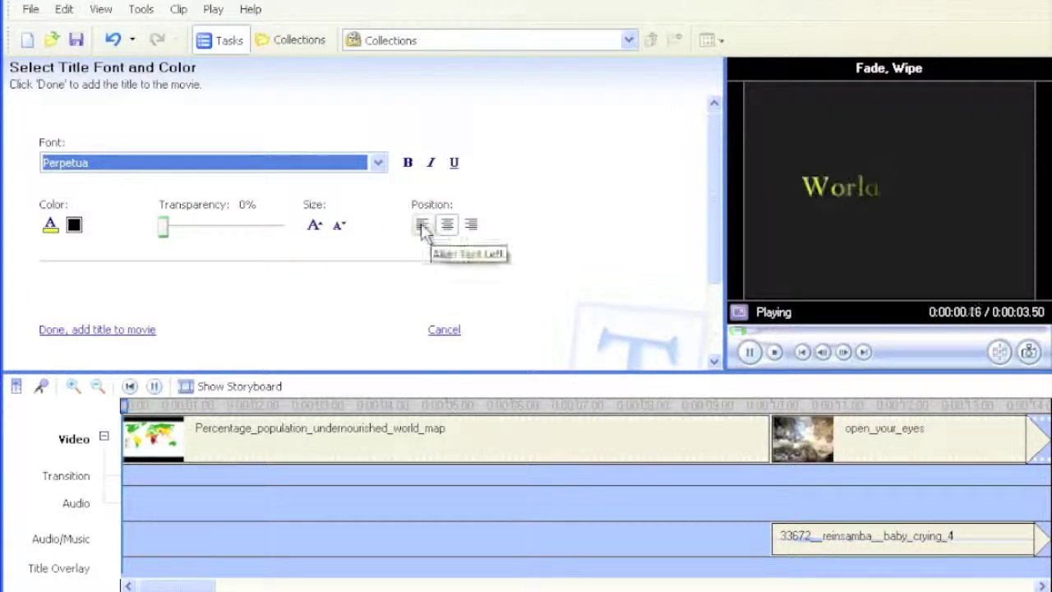
{"action": "left_click", "coordinate": [471, 226]}
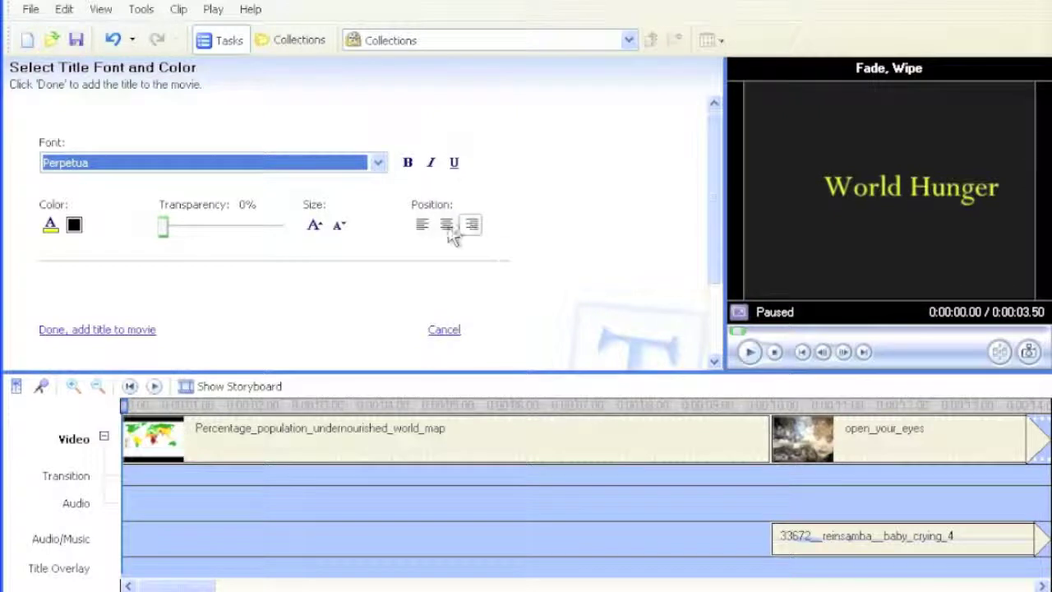
{"action": "left_click", "coordinate": [448, 227]}
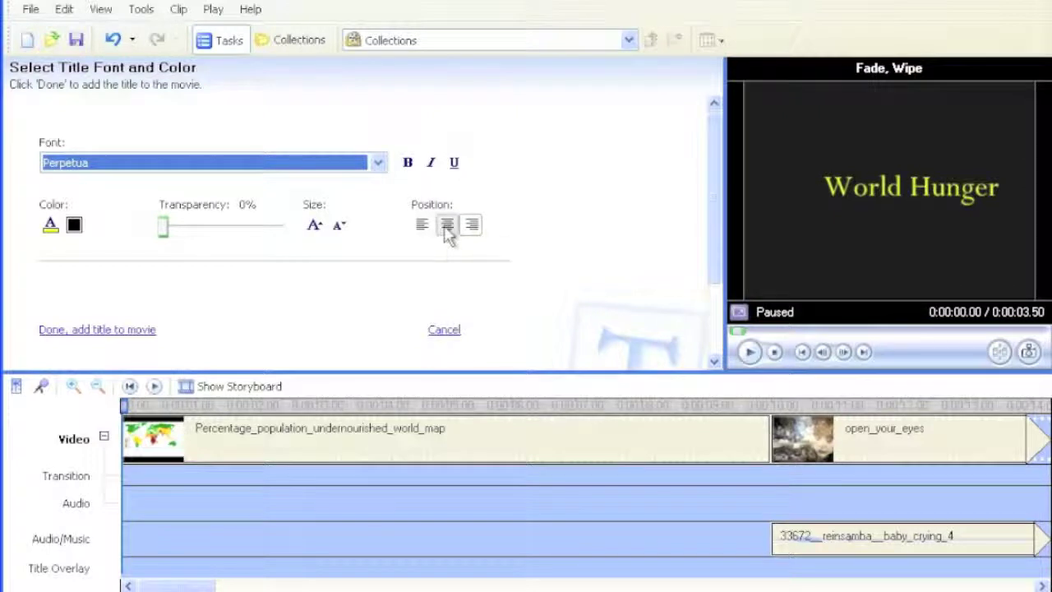
Step: Enlarge the title text one net size step and restore transparency to 0% after trying 49%
{"action": "left_click", "coordinate": [339, 227]}
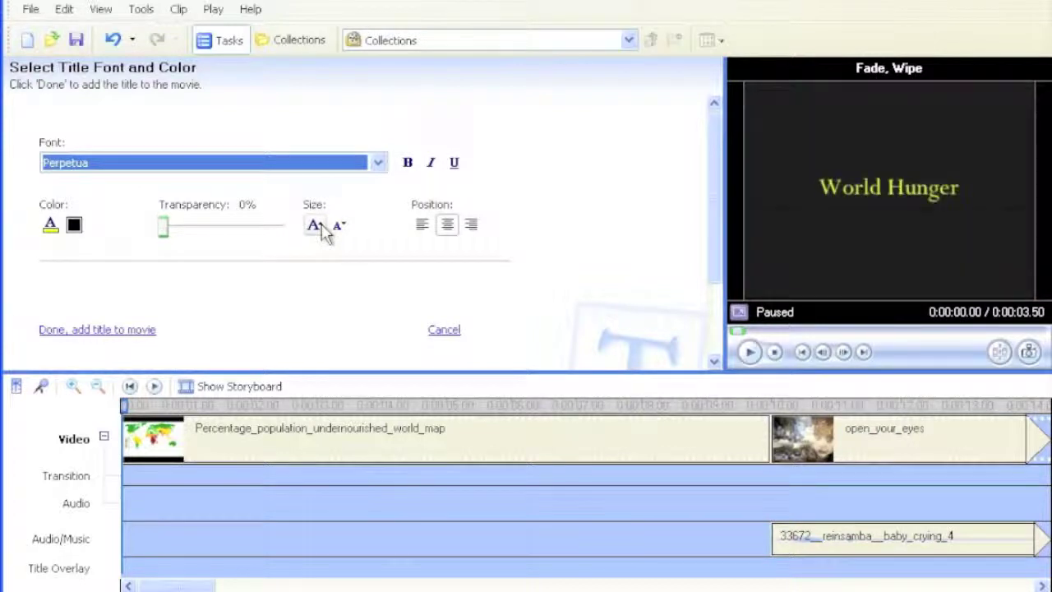
{"action": "left_click", "coordinate": [315, 225]}
{"action": "left_click", "coordinate": [315, 225]}
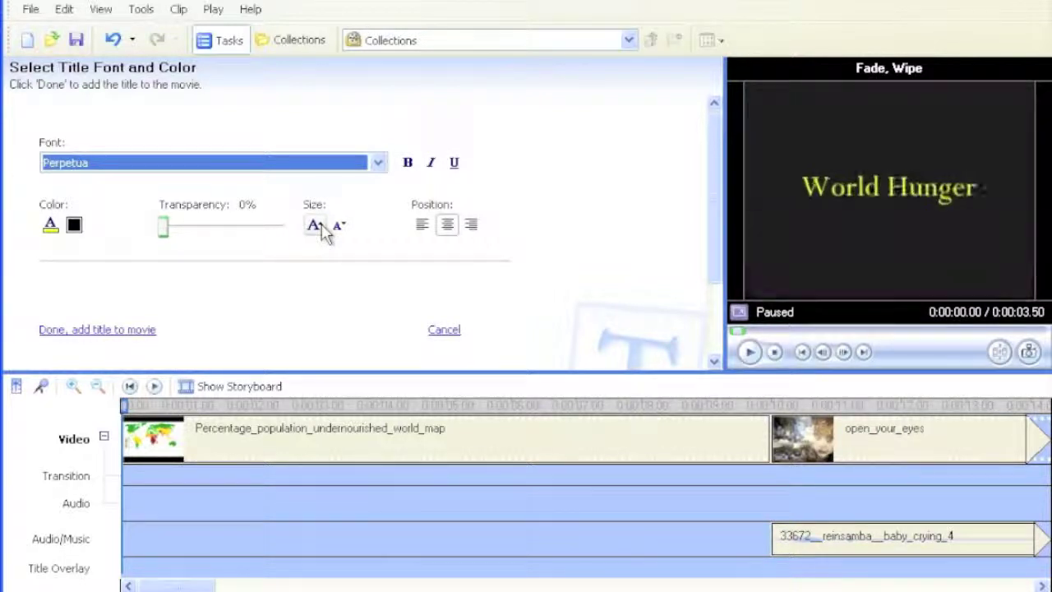
{"action": "left_click", "coordinate": [162, 228]}
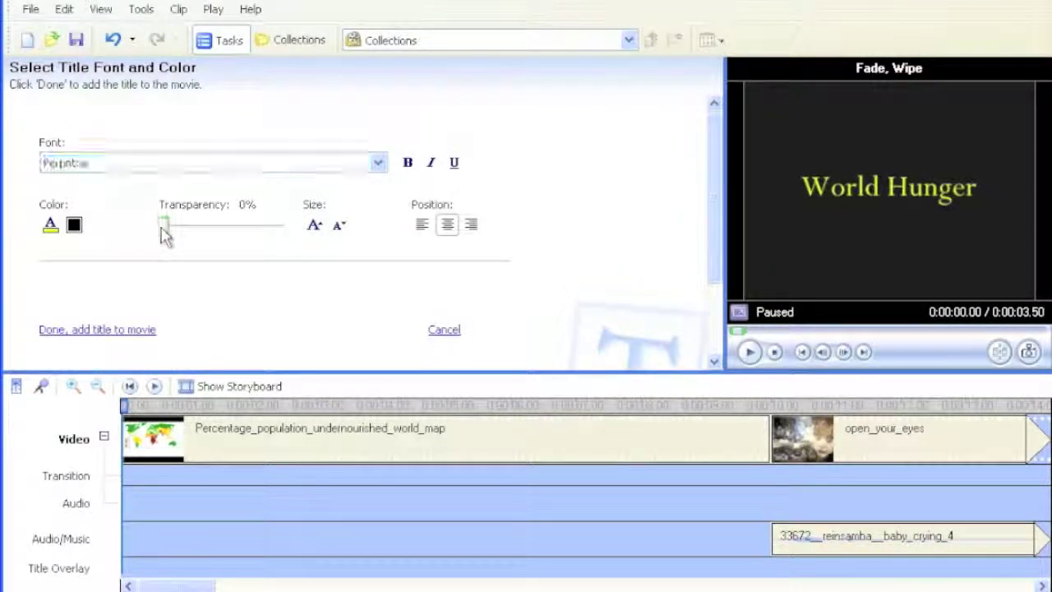
{"action": "left_click_drag", "start_coordinate": [162, 230], "coordinate": [228, 229]}
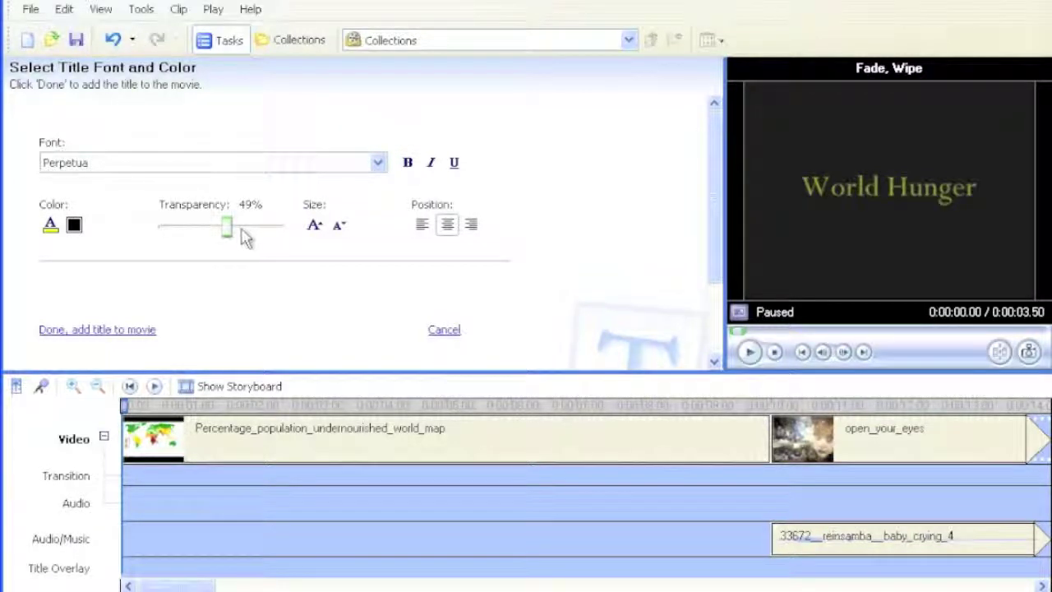
{"action": "left_click_drag", "start_coordinate": [229, 231], "coordinate": [165, 235]}
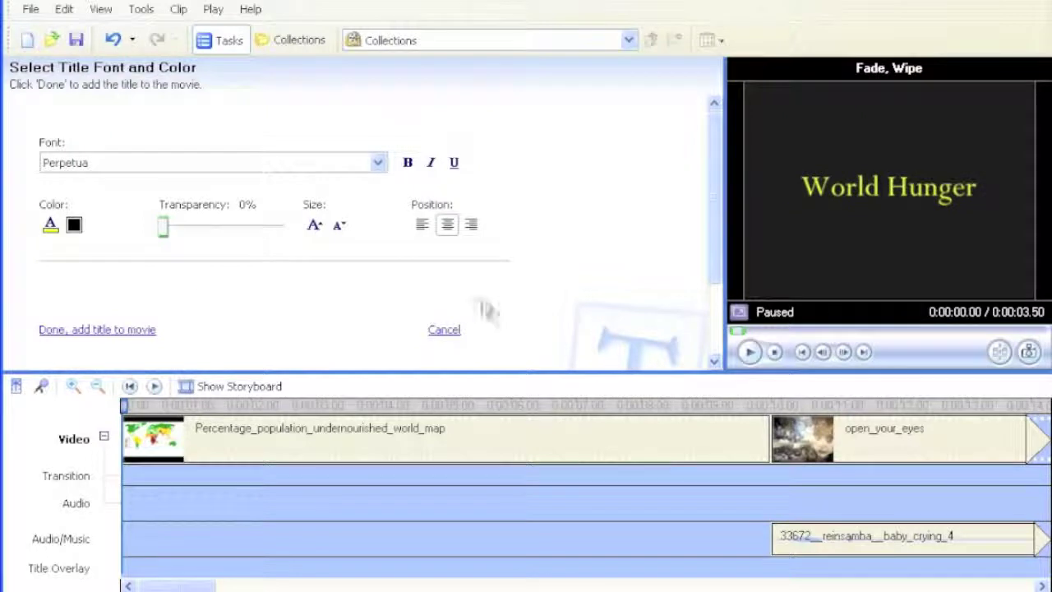
Step: Browse the title animation list, leaving Fade, Wipe selected
{"action": "left_click_drag", "start_coordinate": [711, 223], "coordinate": [716, 265]}
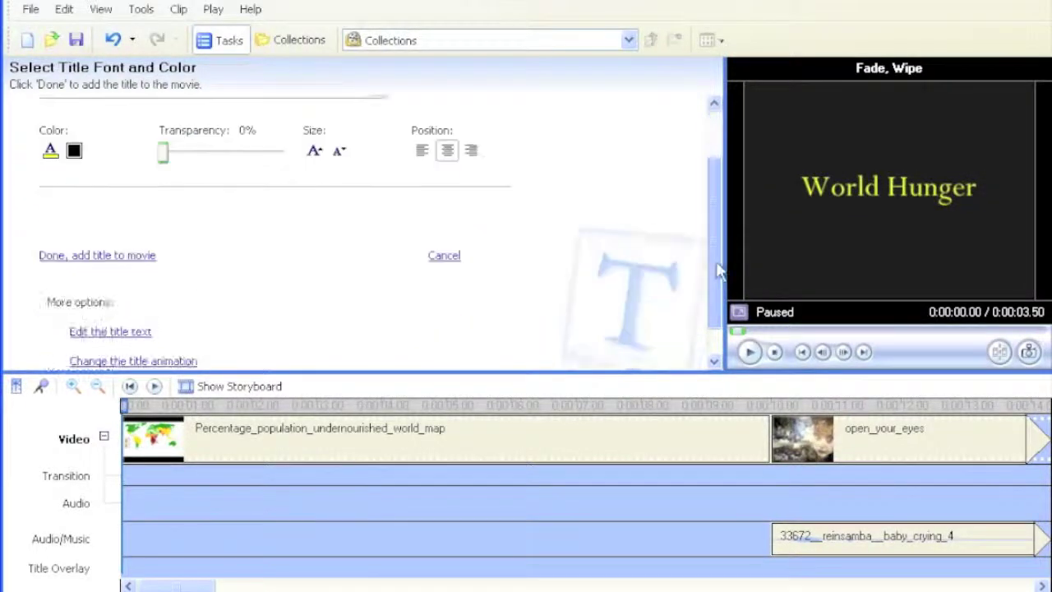
{"action": "left_click", "coordinate": [134, 361]}
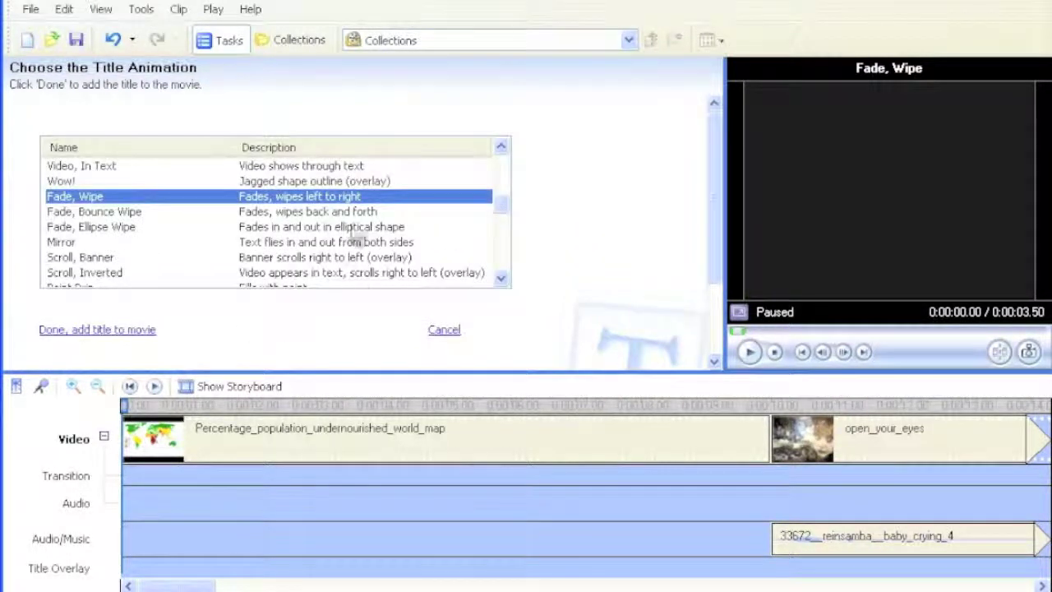
{"action": "left_click_drag", "start_coordinate": [502, 210], "coordinate": [507, 169]}
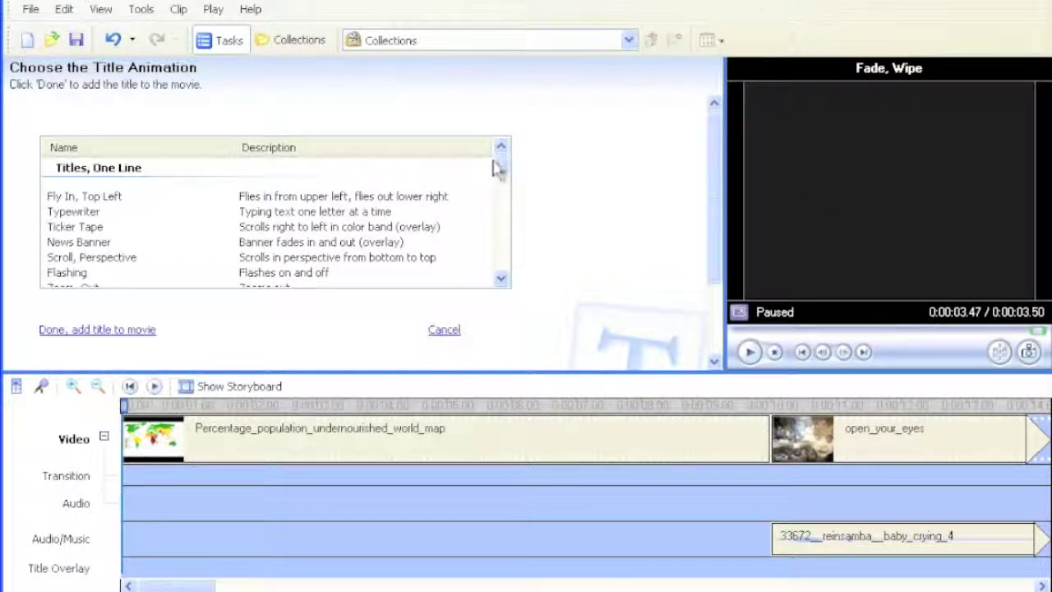
{"action": "left_click_drag", "start_coordinate": [502, 168], "coordinate": [505, 209]}
Step: Add the World Hunger title to the movie's start and play a few seconds of the opening
{"action": "left_click", "coordinate": [120, 333]}
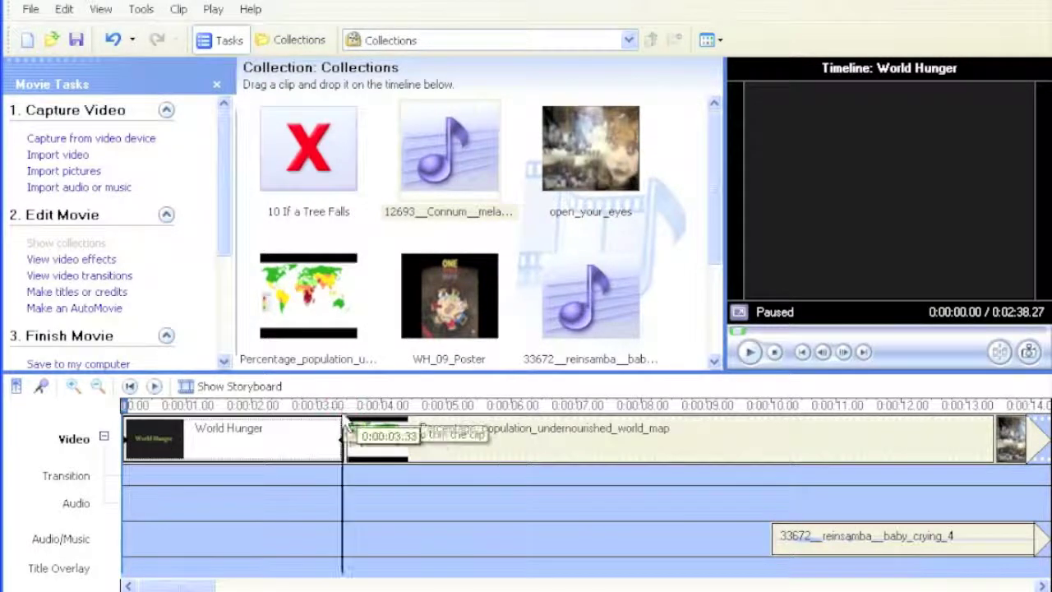
{"action": "left_click", "coordinate": [750, 352]}
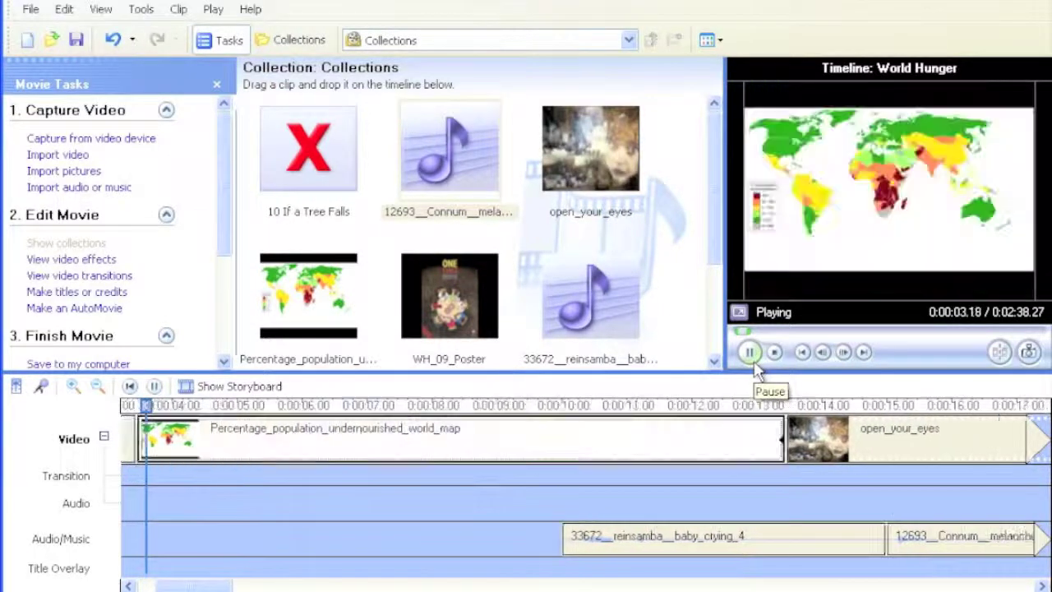
{"action": "left_click", "coordinate": [749, 353]}
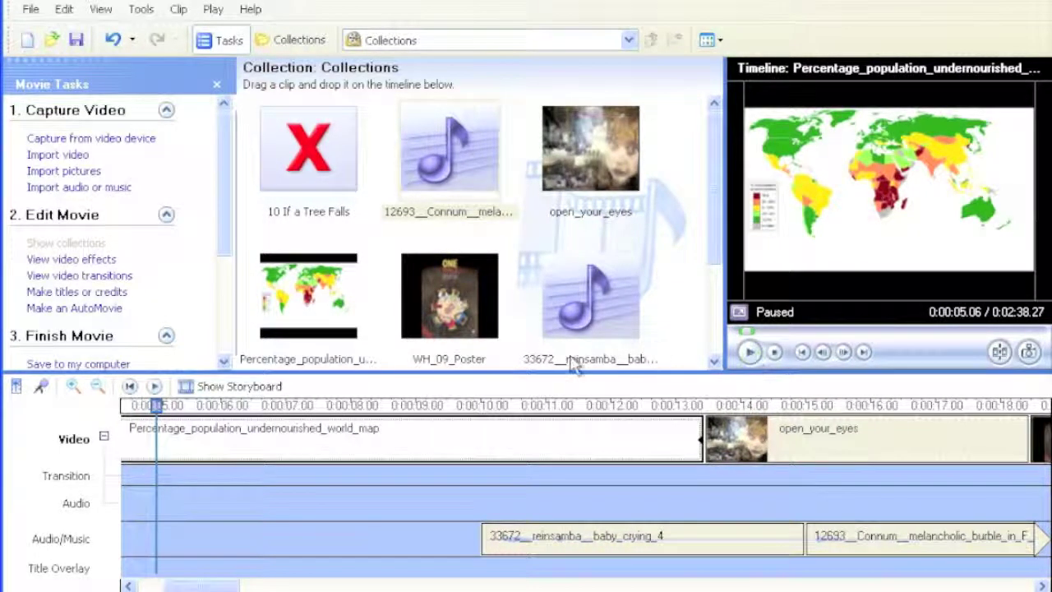
{"action": "left_click", "coordinate": [65, 295]}
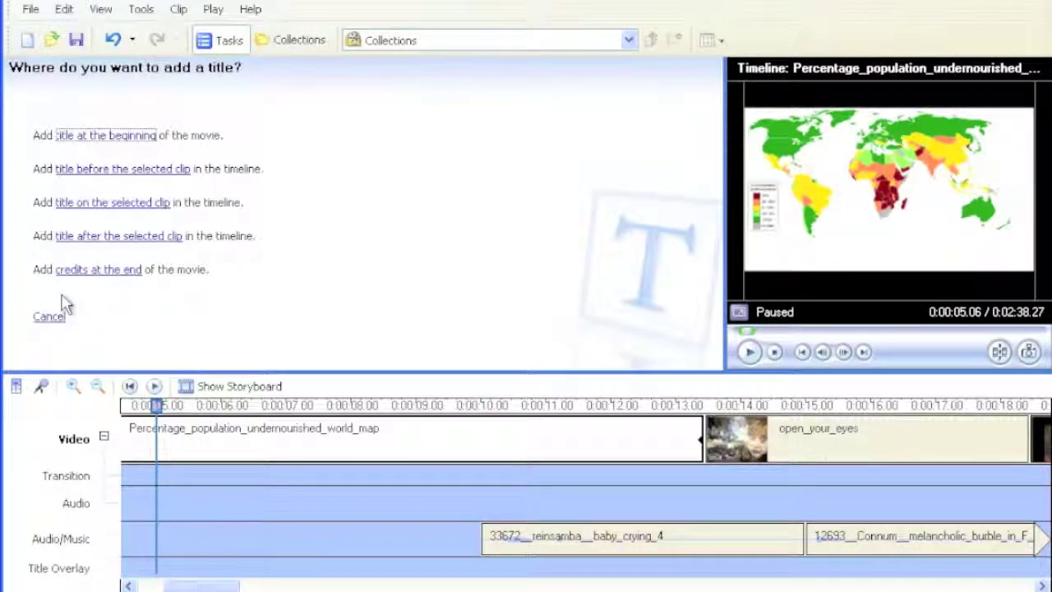
Step: Choose credits at the end and begin typing 'World Hunger' as the credits title
{"action": "left_click", "coordinate": [107, 280]}
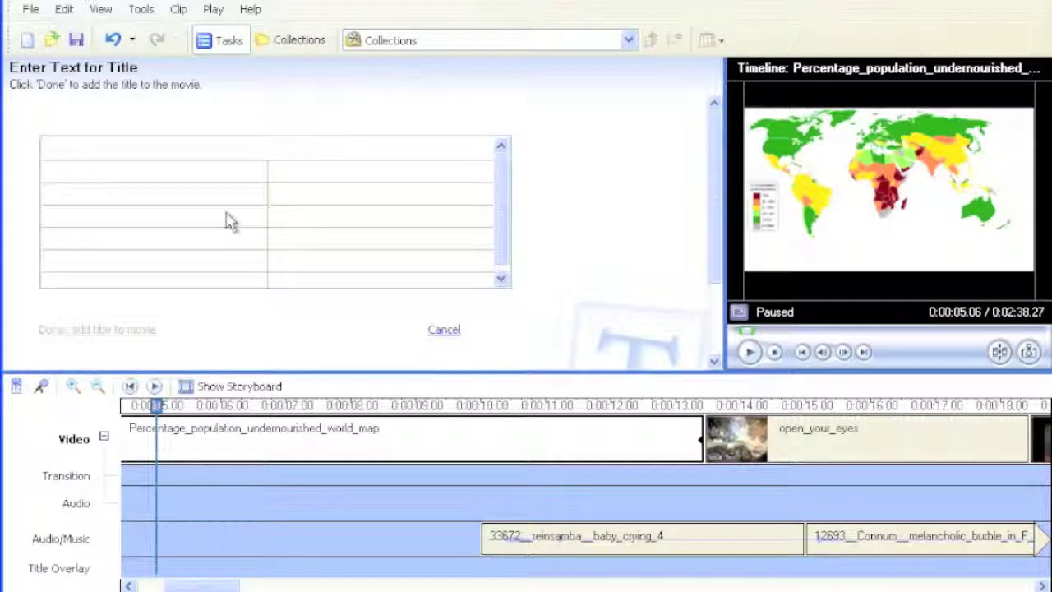
{"action": "type", "text": "World Hunger"}
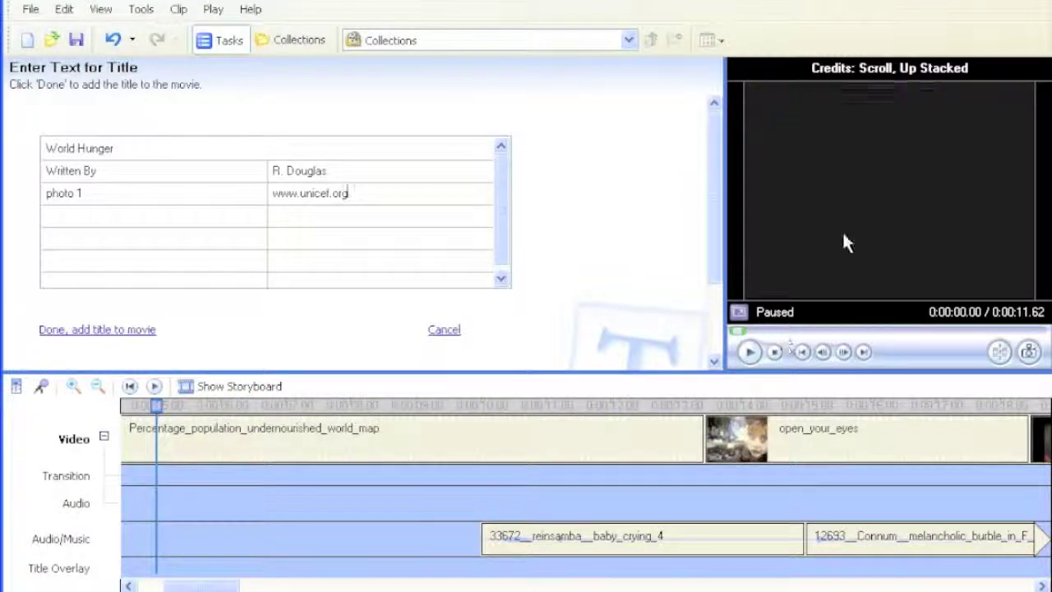
{"action": "left_click", "coordinate": [749, 353]}
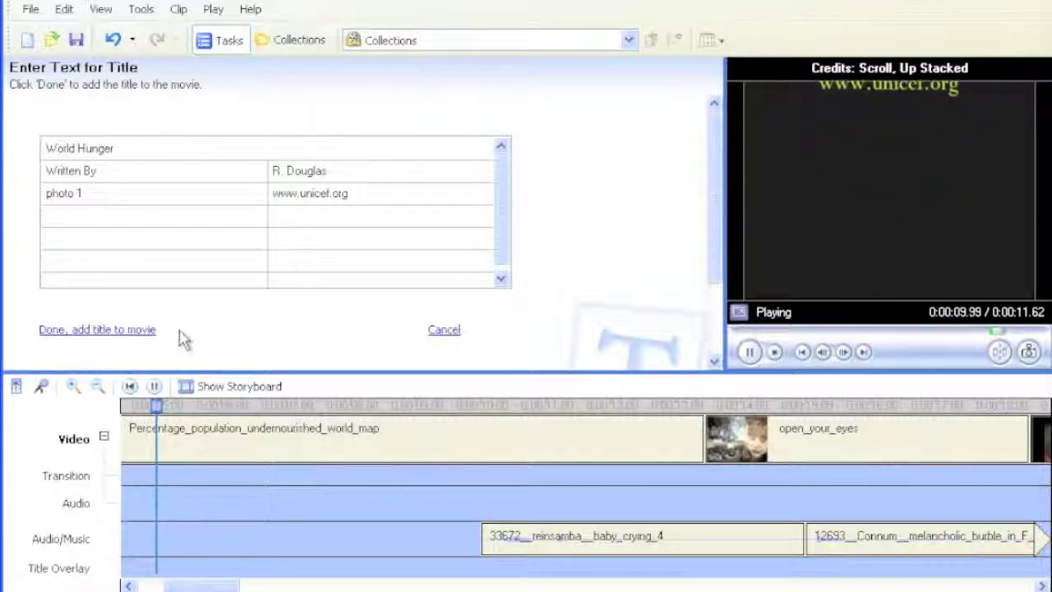
{"action": "left_click_drag", "start_coordinate": [719, 261], "coordinate": [717, 340]}
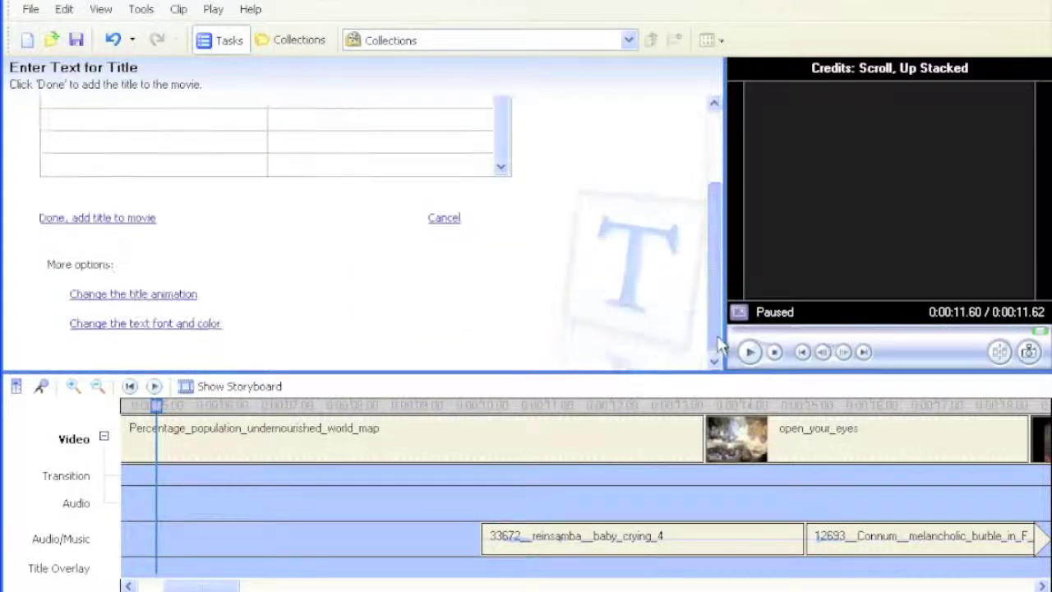
{"action": "left_click", "coordinate": [156, 295]}
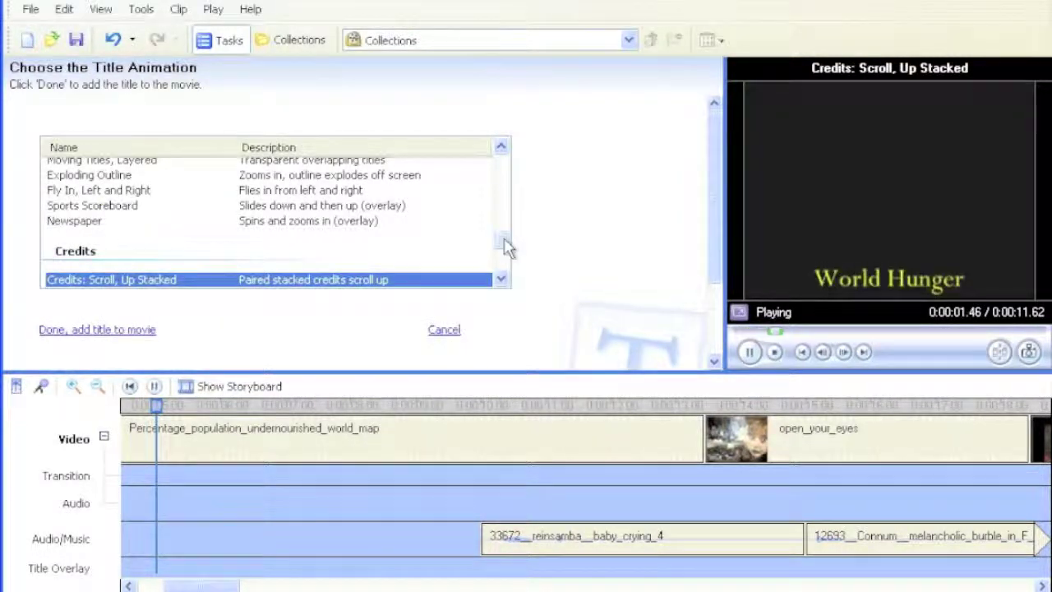
Step: Set the end credits animation to Credits: Zoom, In
{"action": "left_click_drag", "start_coordinate": [503, 241], "coordinate": [506, 262]}
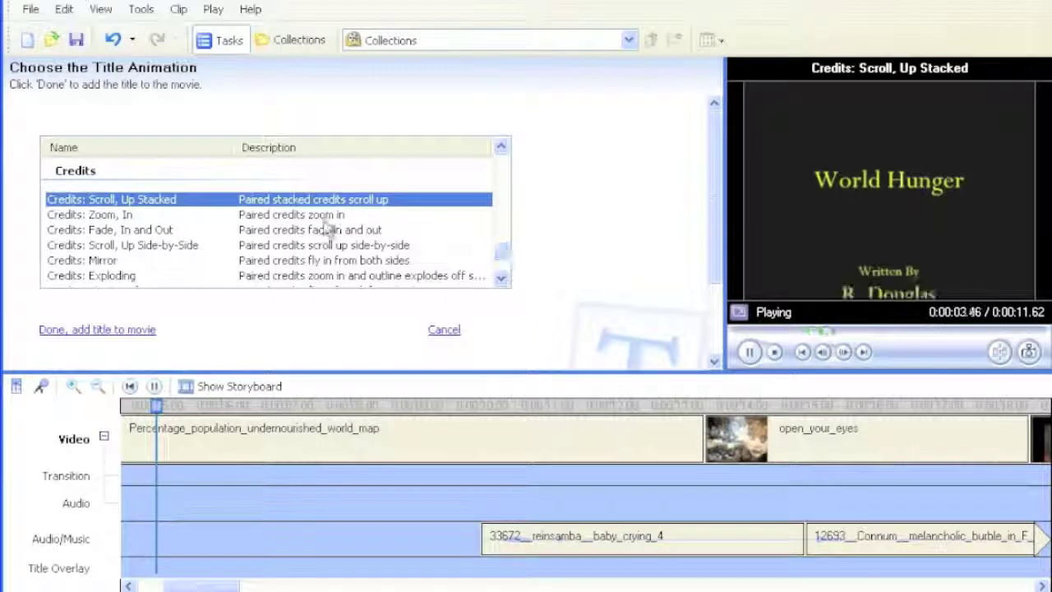
{"action": "left_click", "coordinate": [304, 215]}
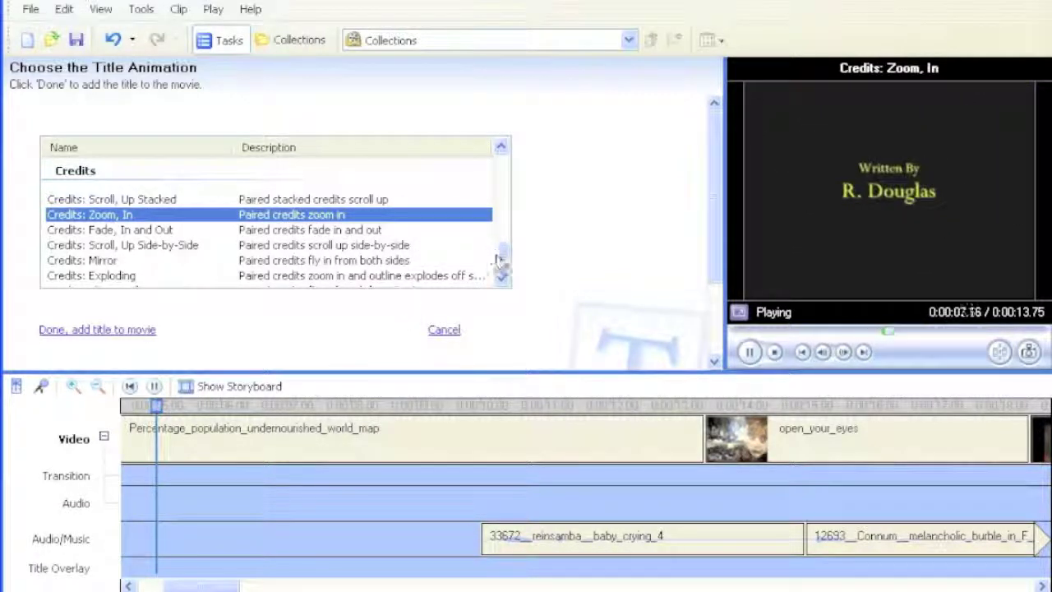
{"action": "scroll", "coordinate": [711, 222], "scroll_direction": "down", "scroll_amount": 2}
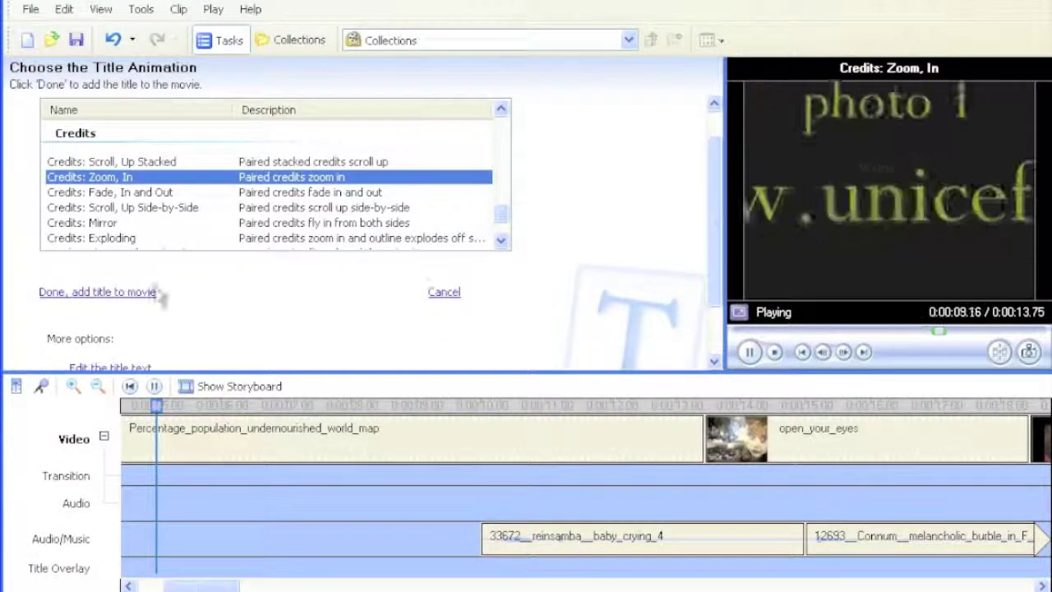